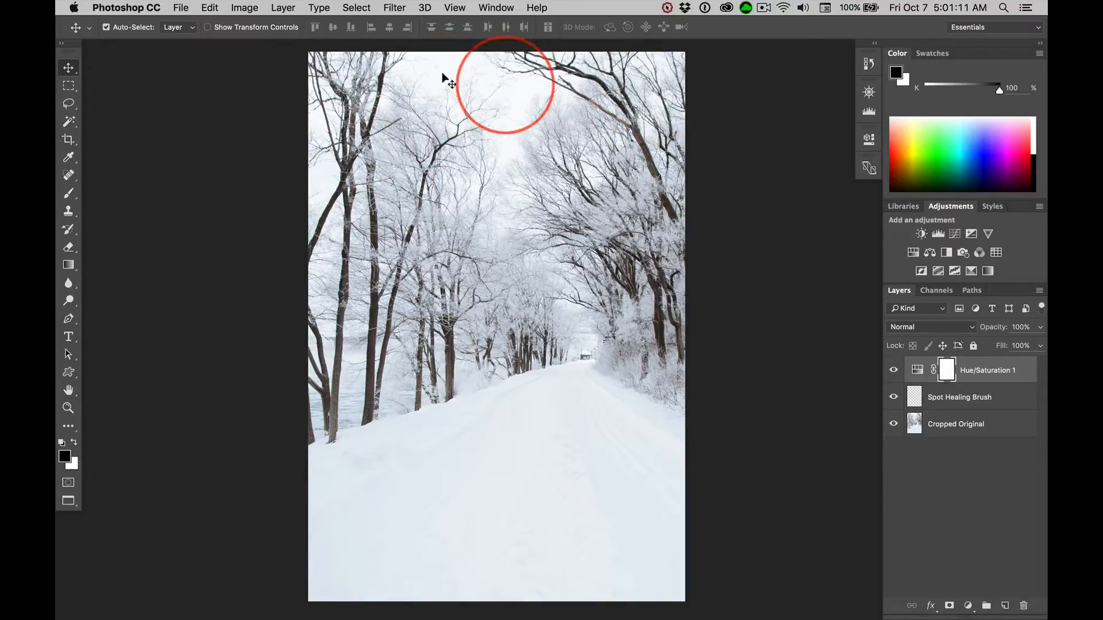
Step: Open the Image Size settings and centre the preview on the small building at the end of the snowy road
click(244, 7)
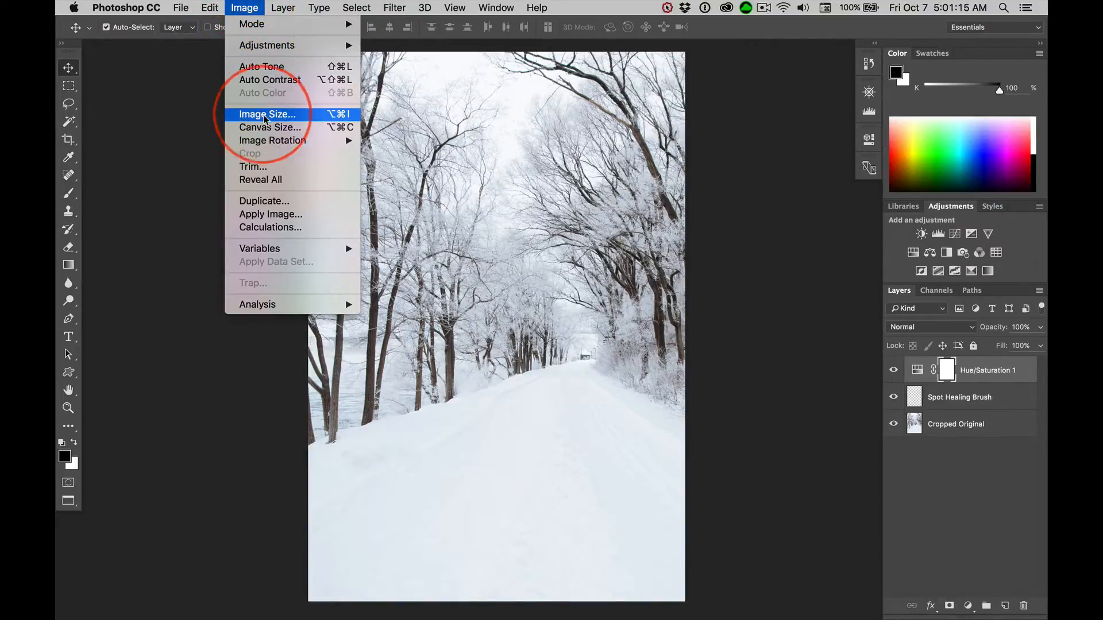
click(244, 8)
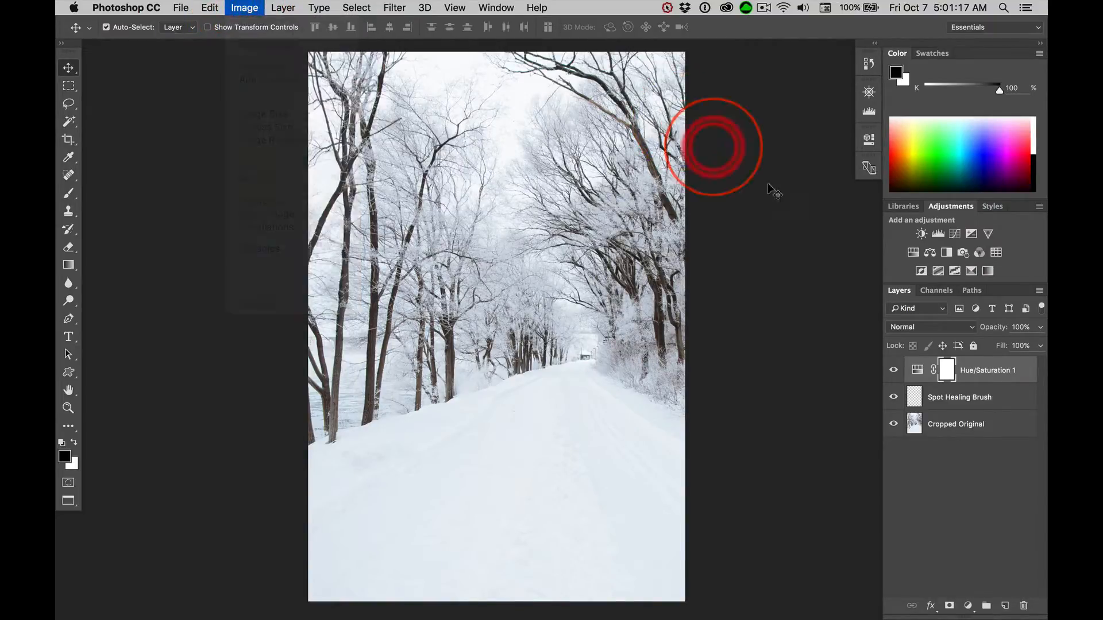
key(alt+super+i)
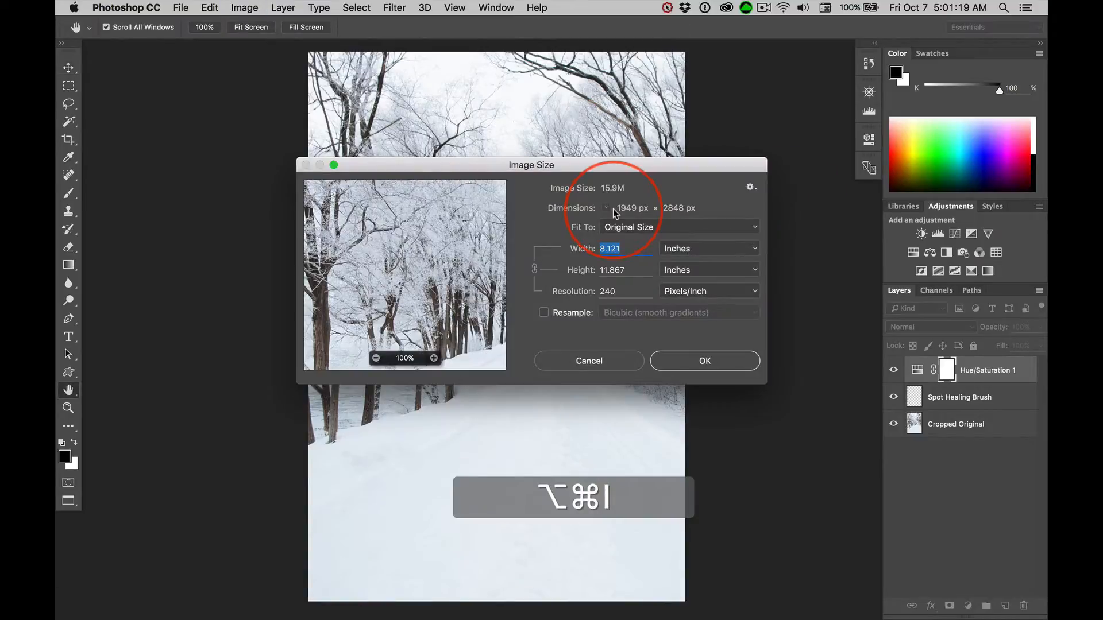
drag(411, 163, 629, 146)
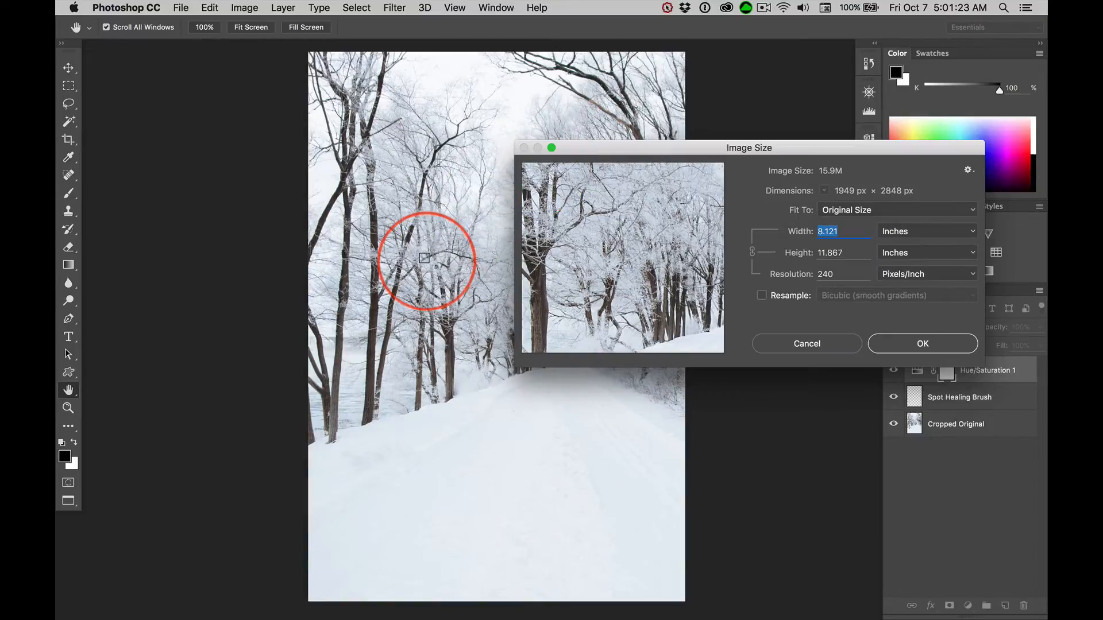
drag(422, 253, 224, 254)
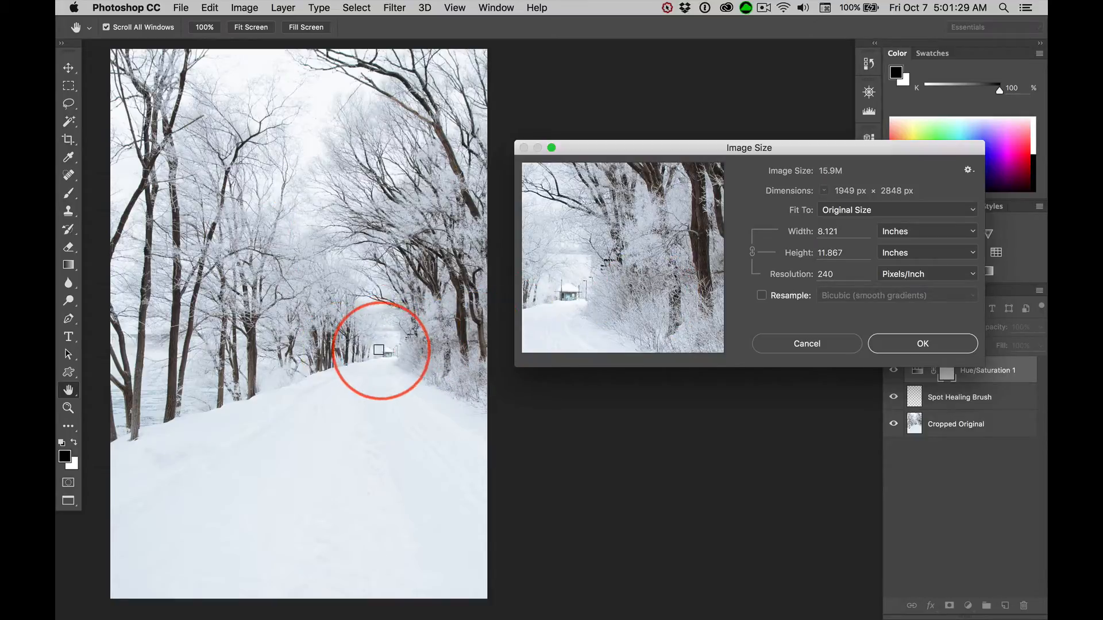
click(301, 229)
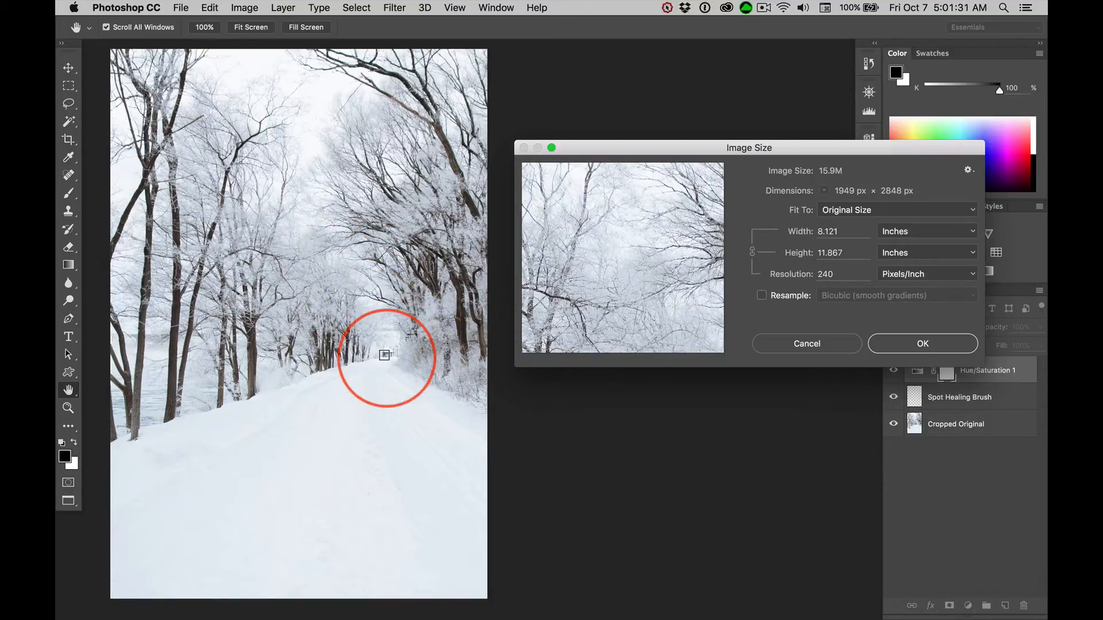
click(386, 353)
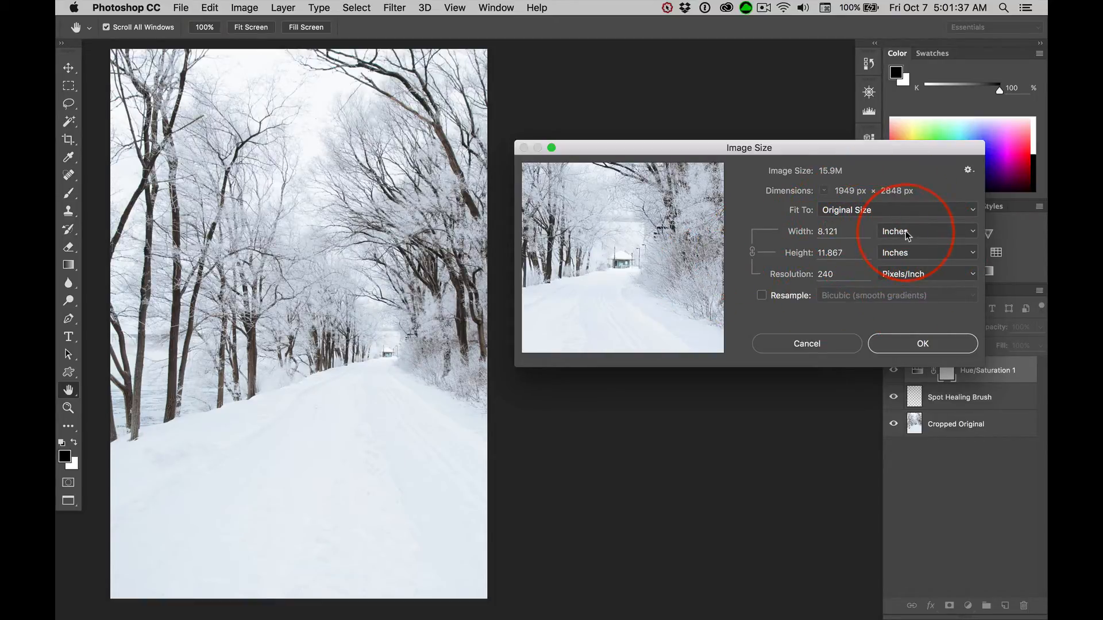
Step: Resample the image with linked proportions to a height of 19 inches, about 13 inches wide, at 300 pixels per inch
click(762, 295)
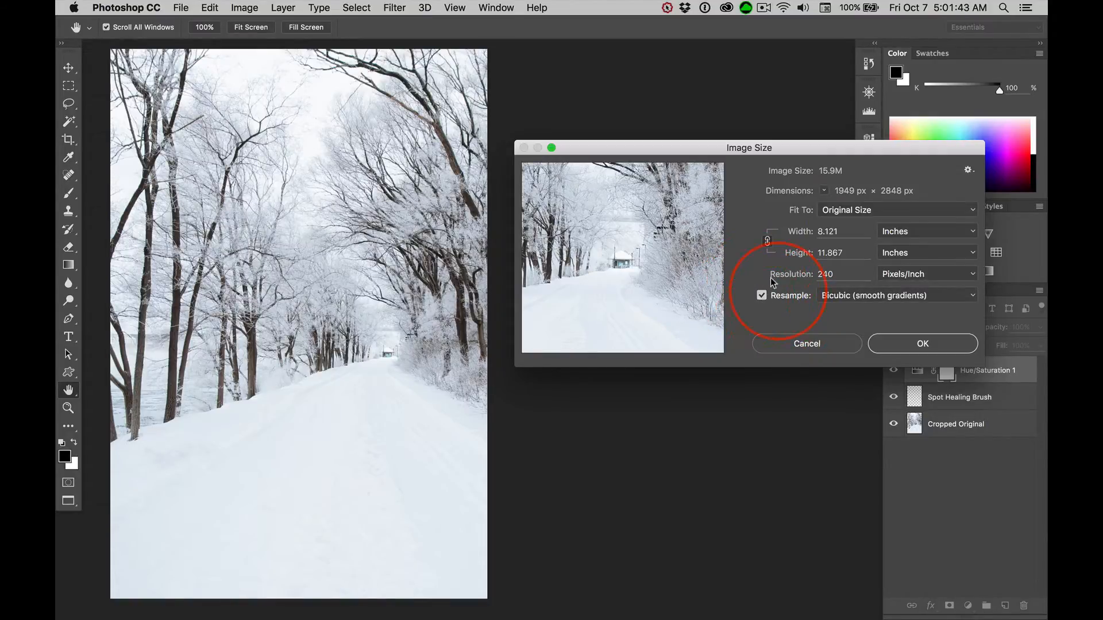
click(918, 235)
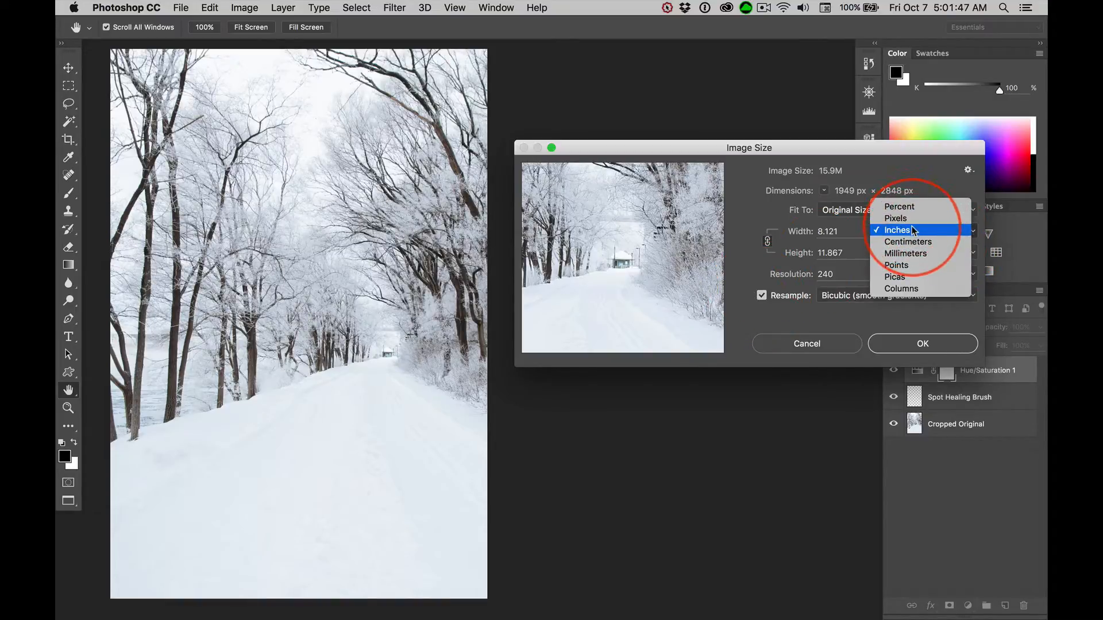
click(913, 232)
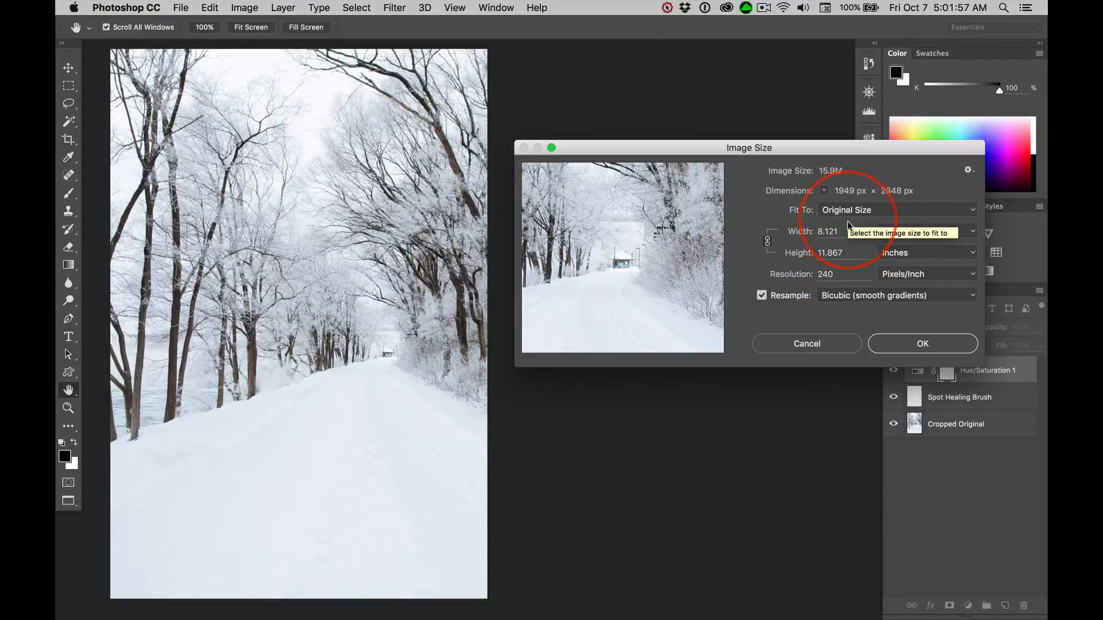
click(801, 231)
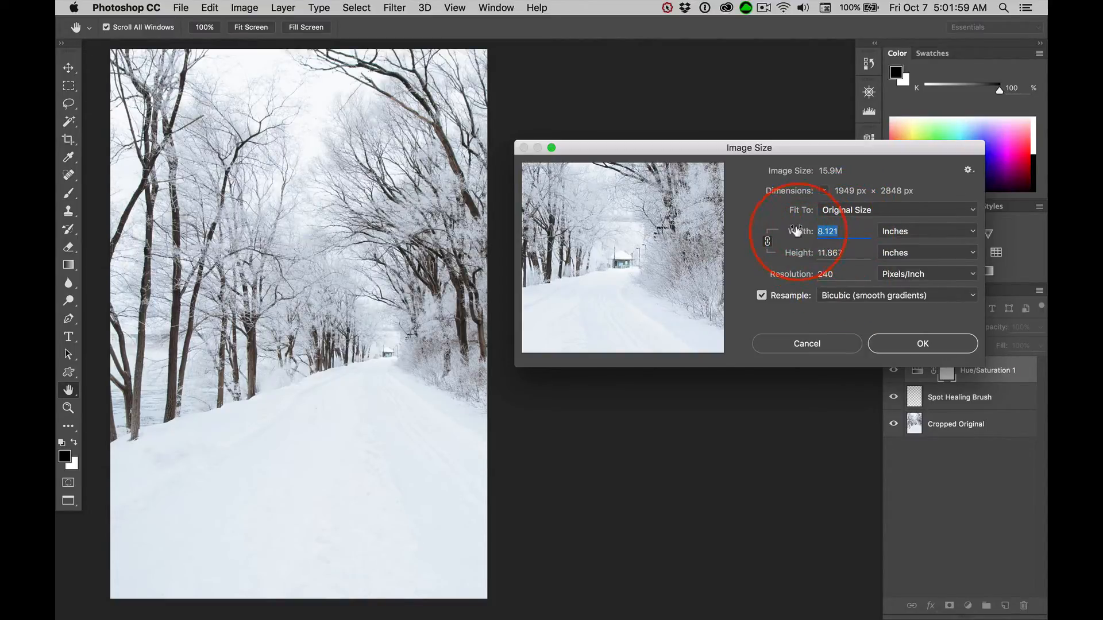
text(13)
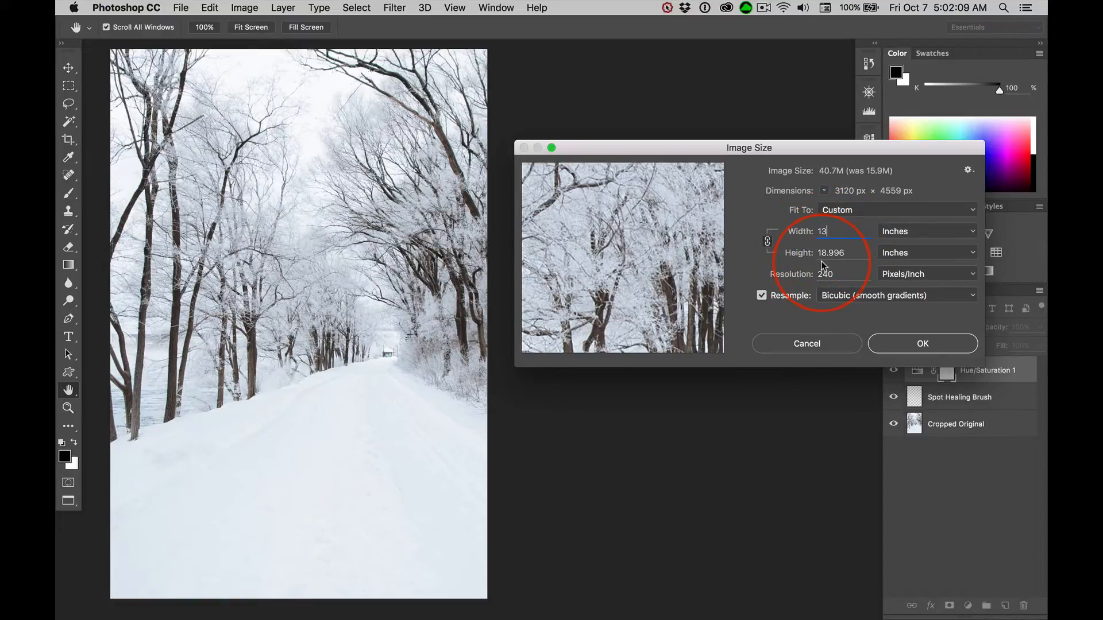
key(Tab)
text(19)
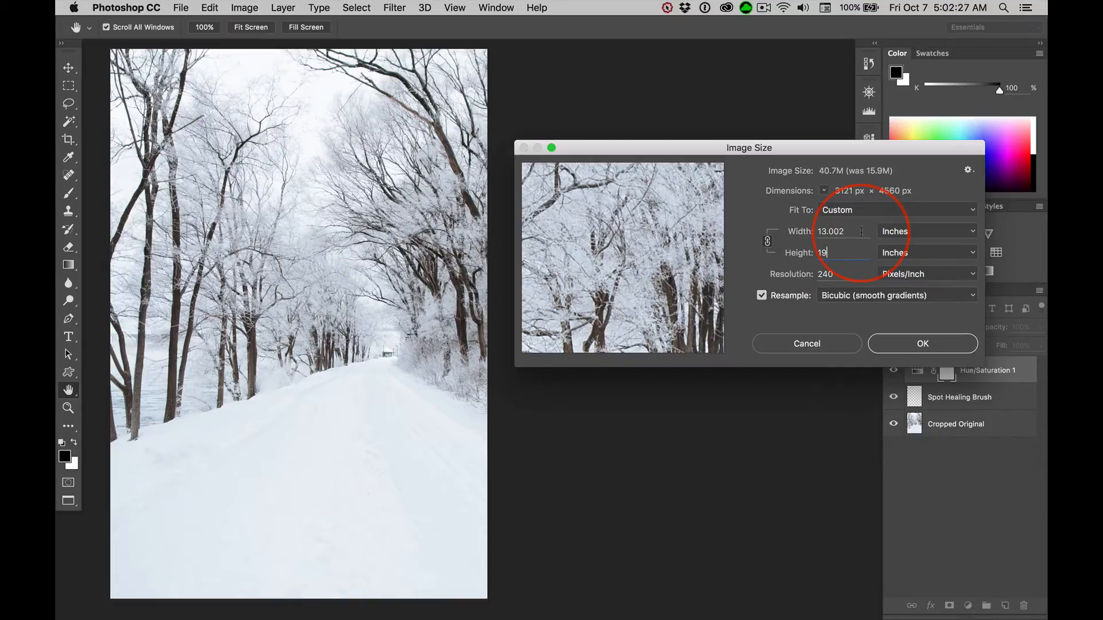
key(Tab)
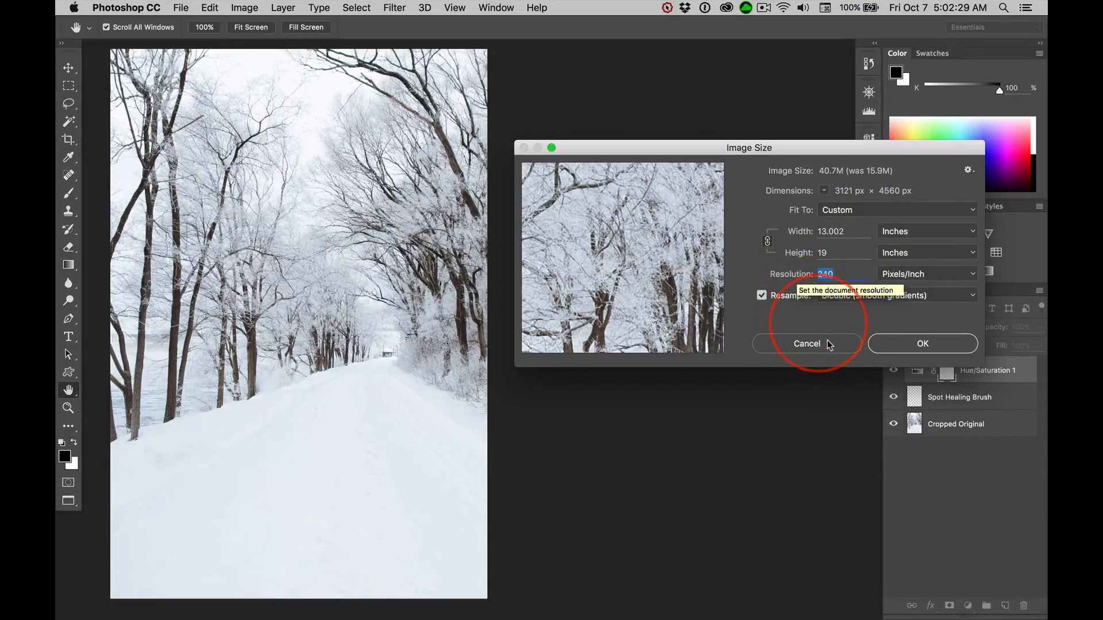
text(300)
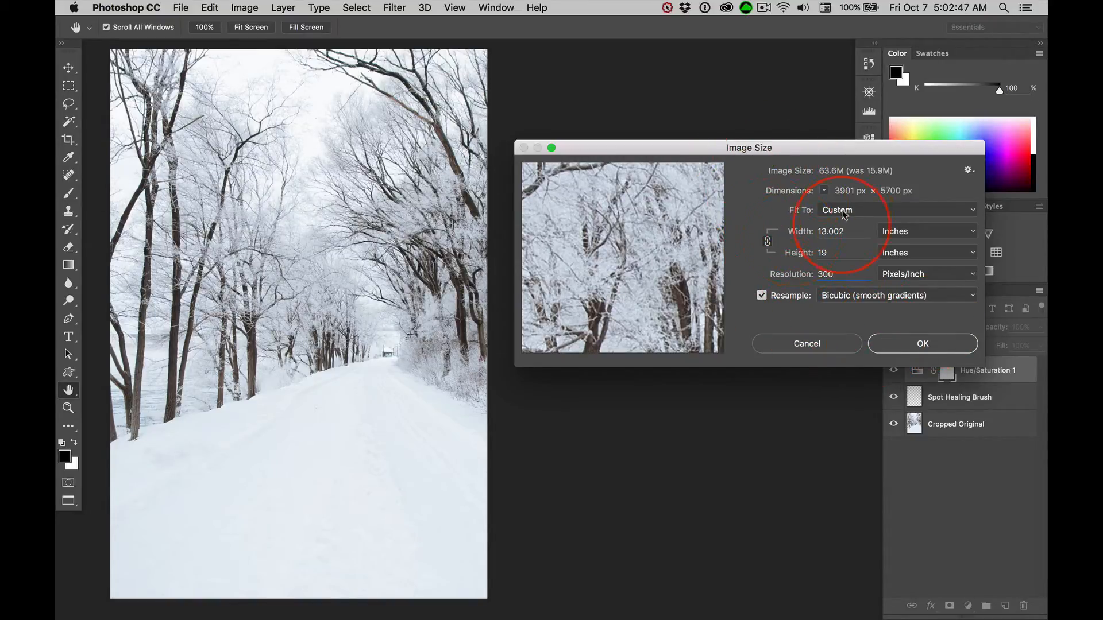
click(925, 345)
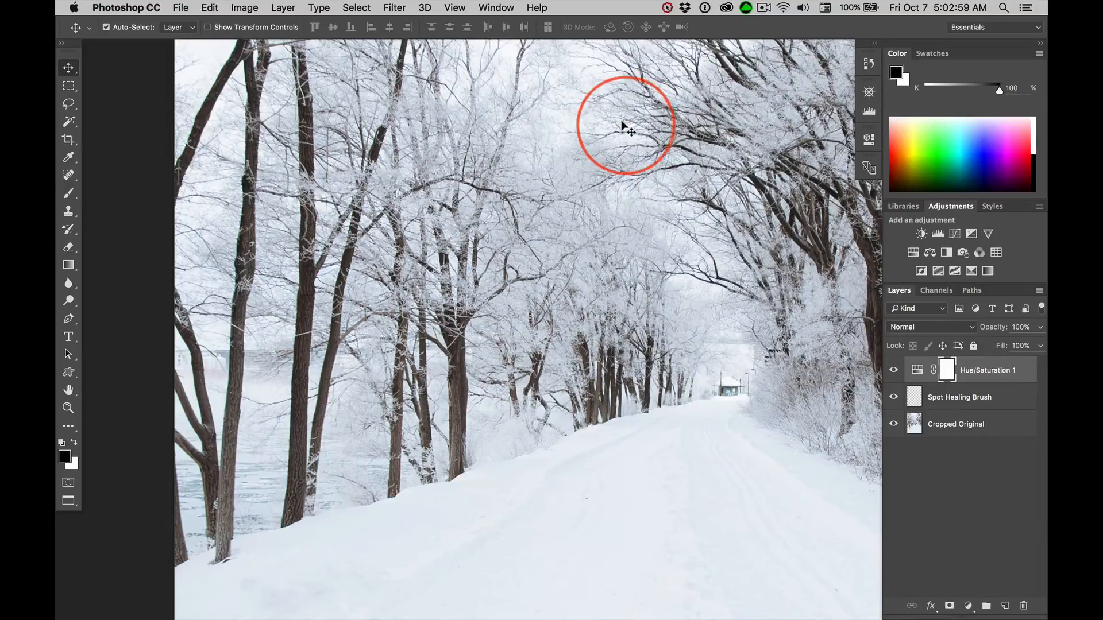
Step: Inspect the trees, upper branches and road of the enlarged image at 100% zoom, and return to the whole-image view
key(super+1)
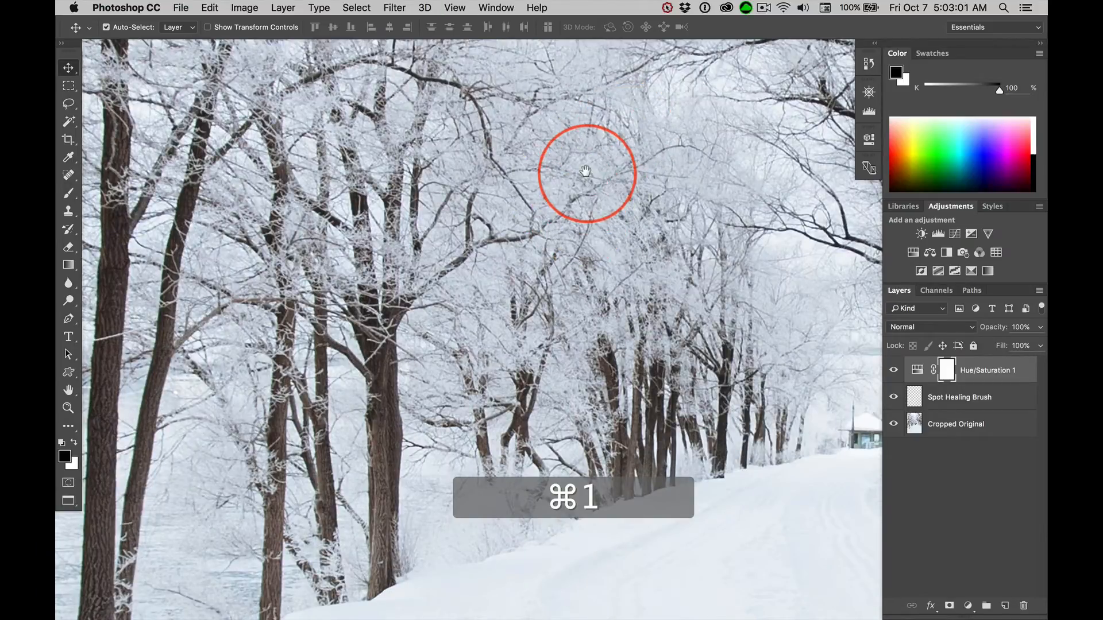
drag(583, 173, 476, 408)
drag(690, 268, 534, 473)
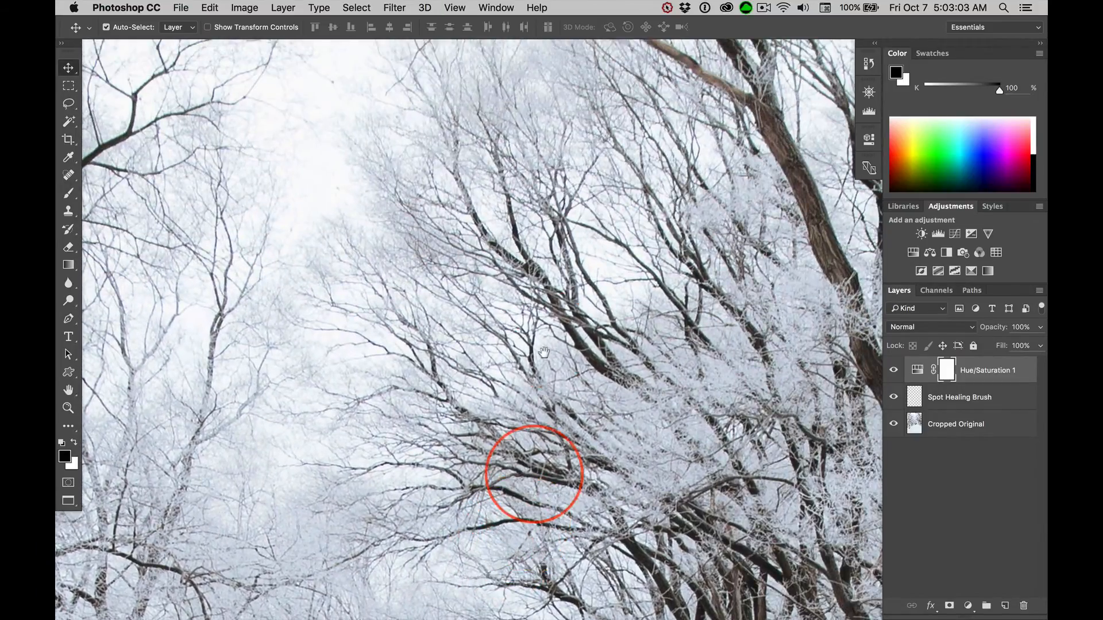
drag(613, 230, 591, 485)
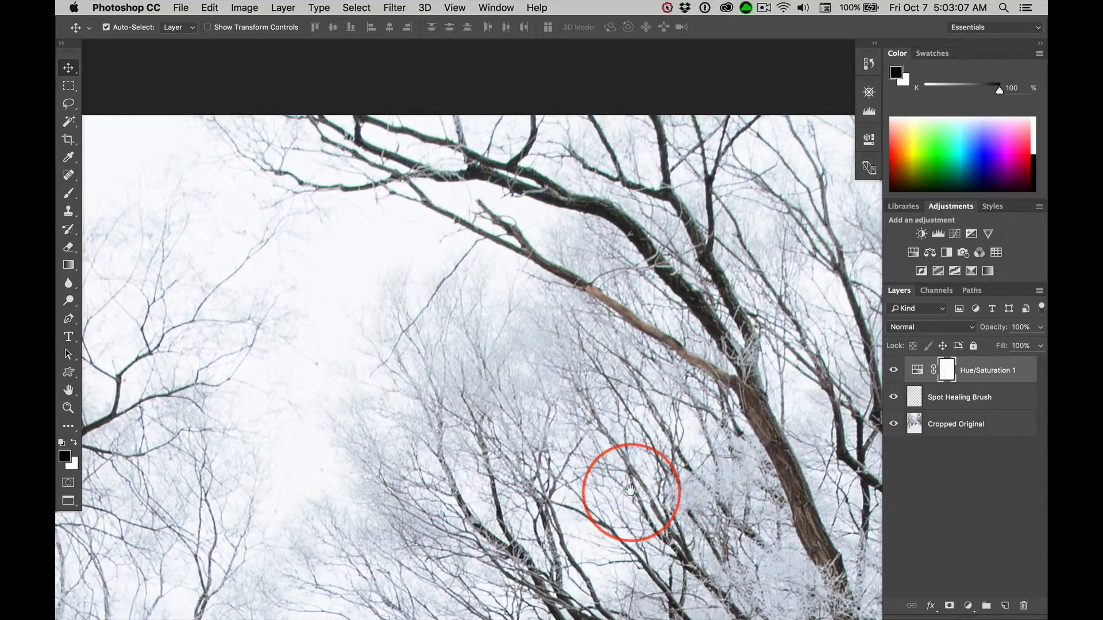
drag(630, 488, 571, 150)
drag(591, 518, 639, 137)
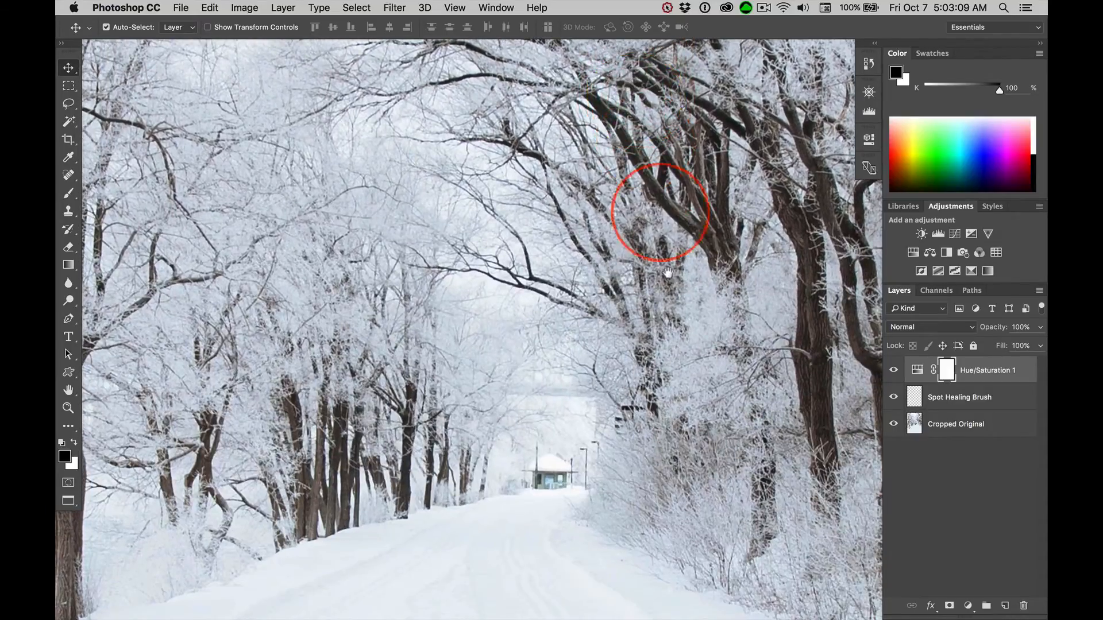
drag(682, 382, 668, 339)
key(super+0)
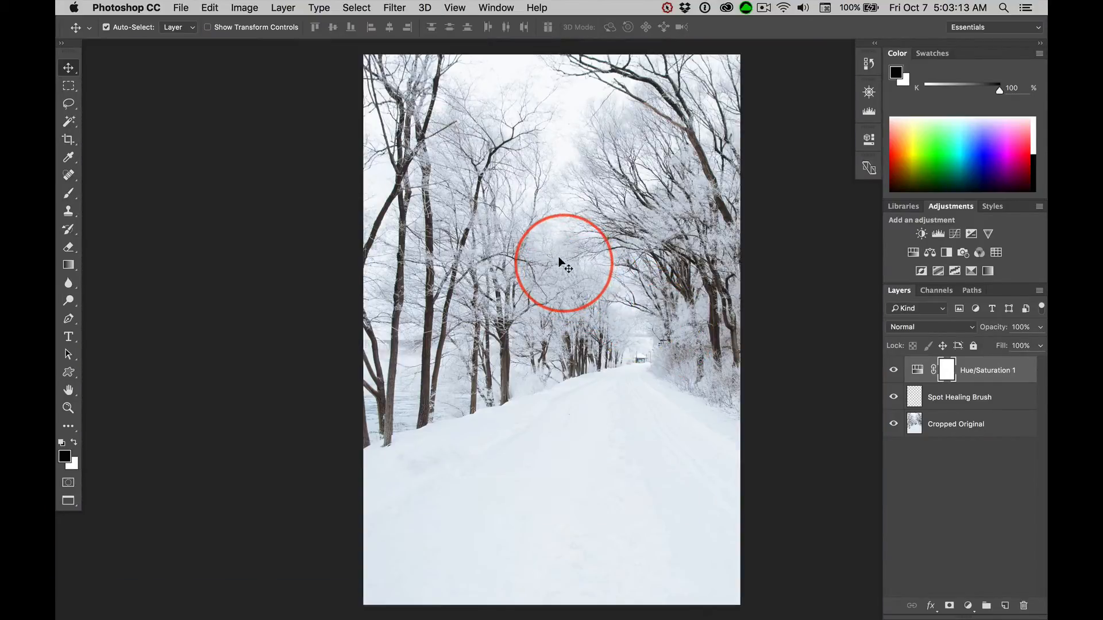
drag(558, 253, 294, 253)
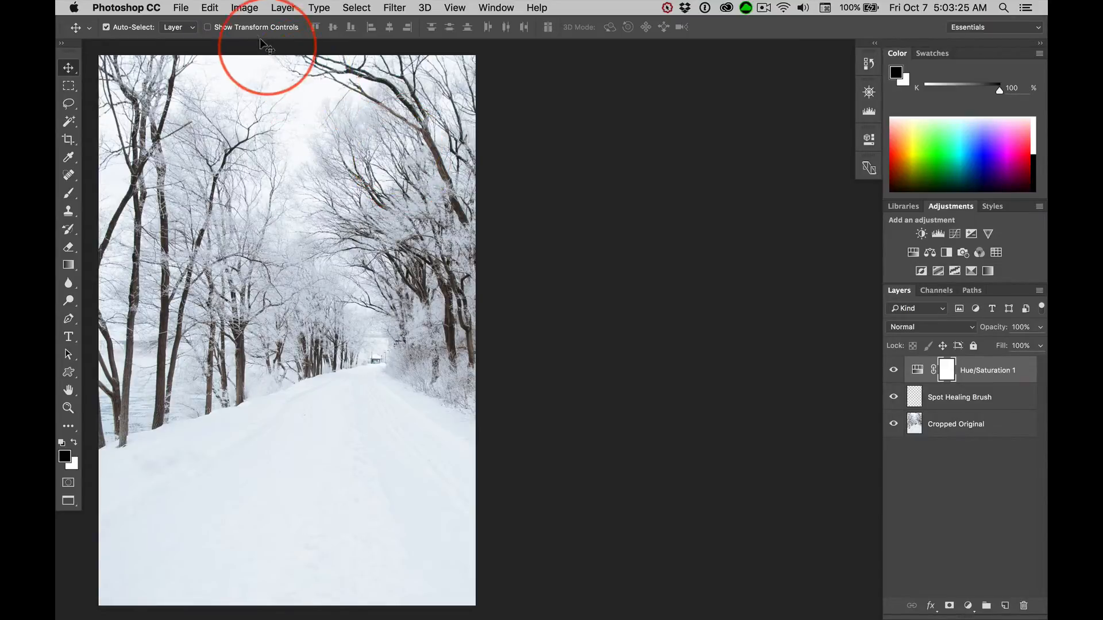
Step: Trim the canvas width to 3900 pixels with the anchor at the middle left, accepting the clipping
click(244, 8)
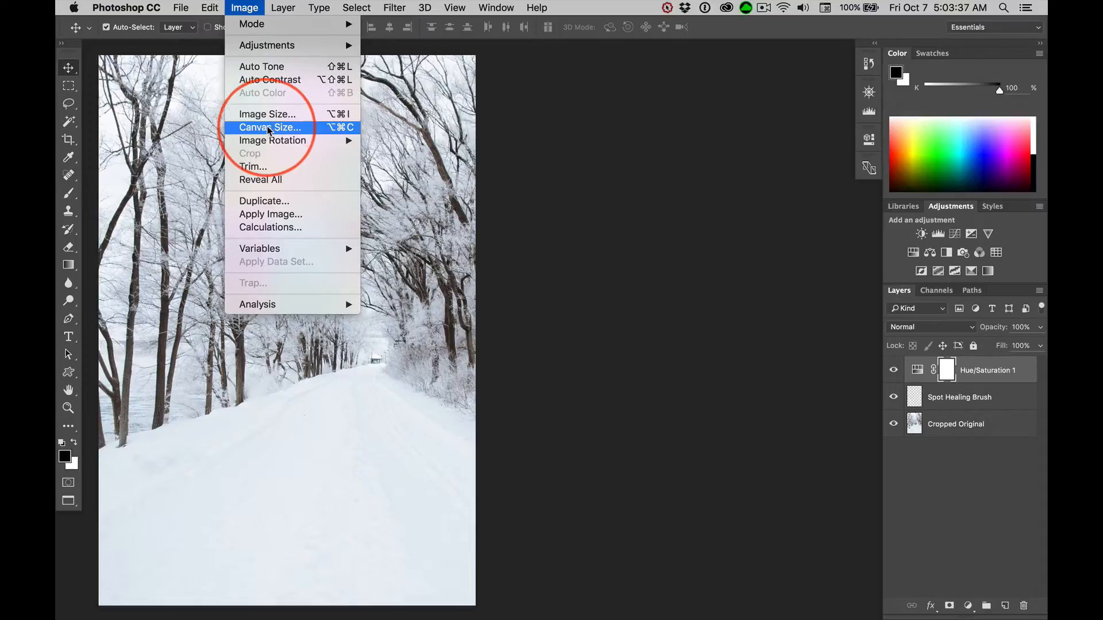
click(342, 132)
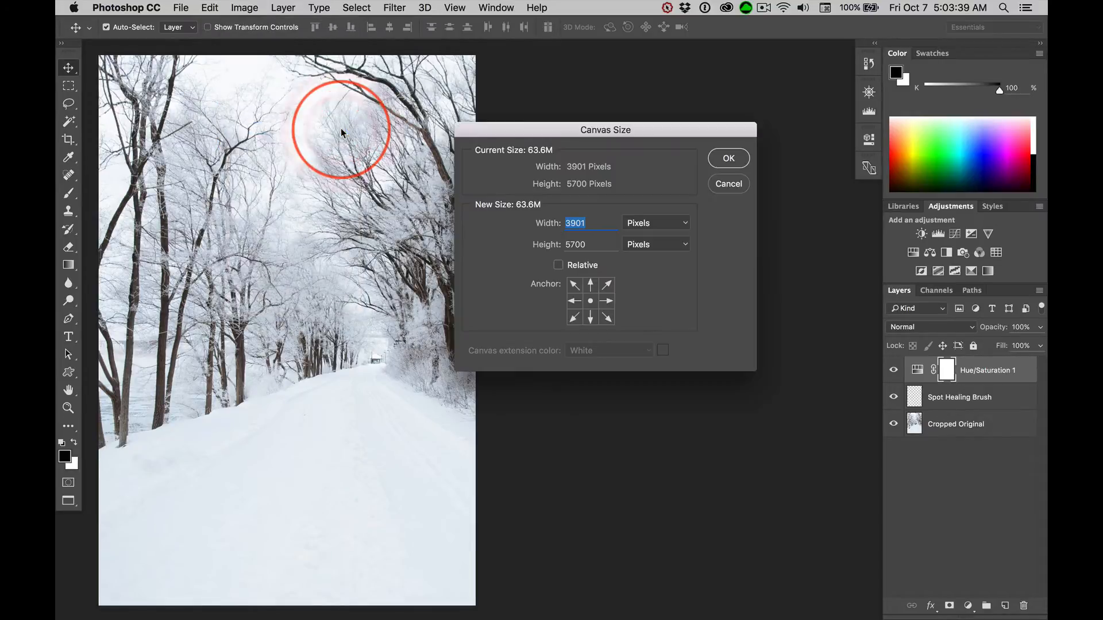
drag(524, 129, 409, 116)
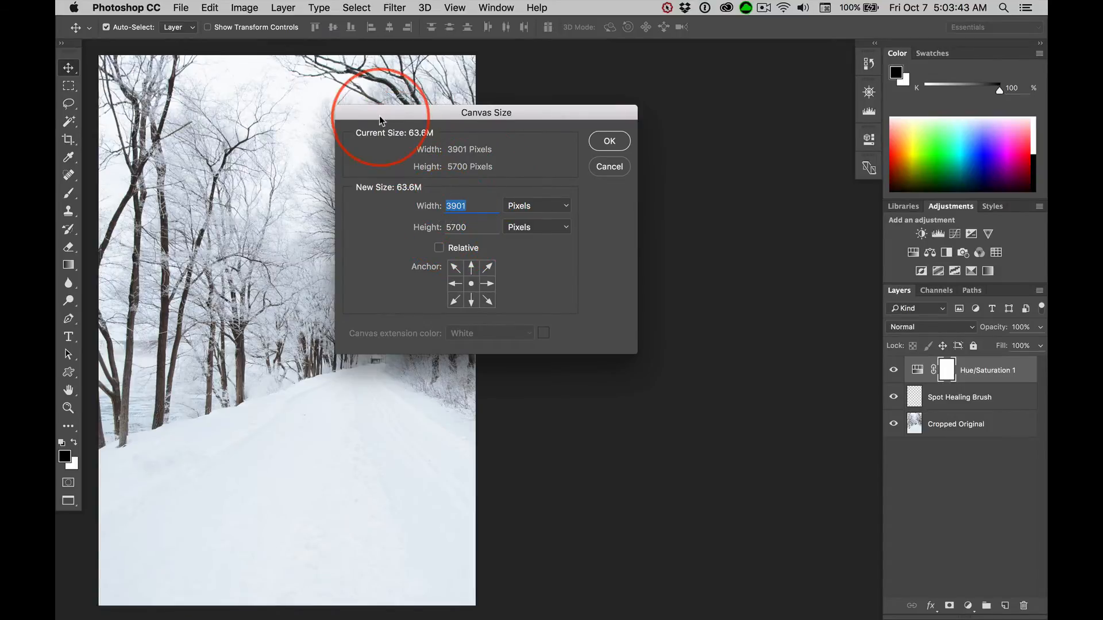
drag(379, 115, 559, 128)
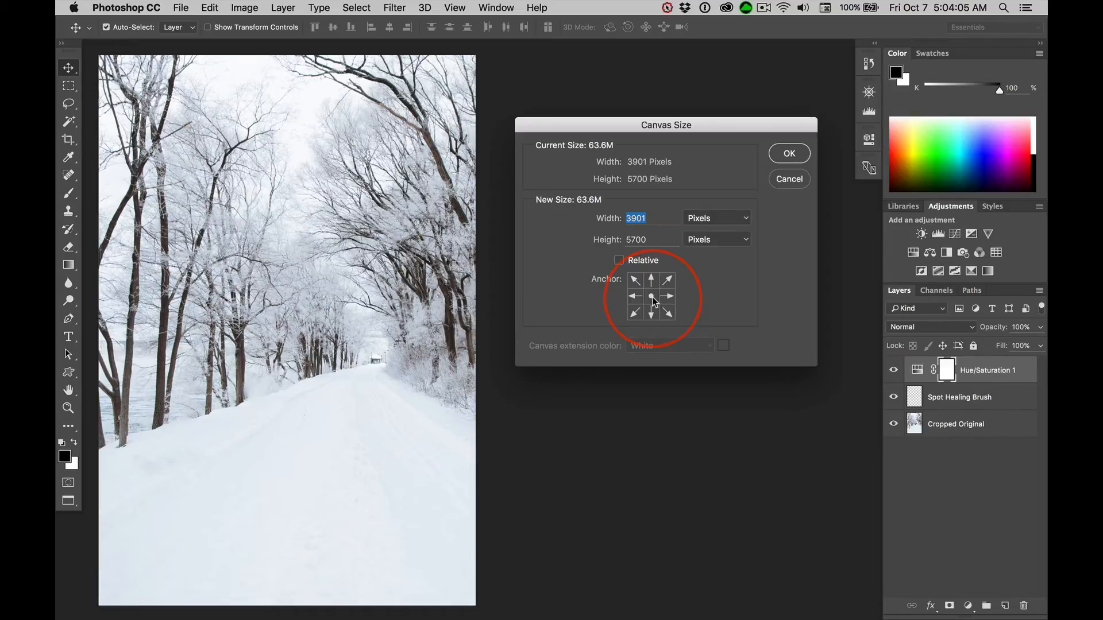
click(636, 295)
text(3900)
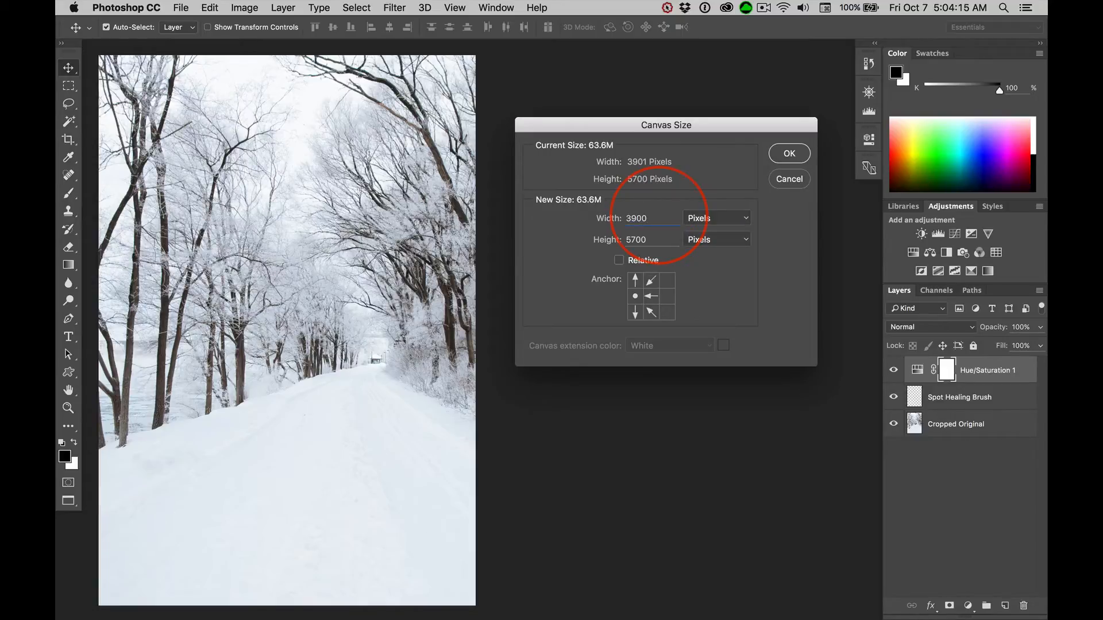
click(789, 153)
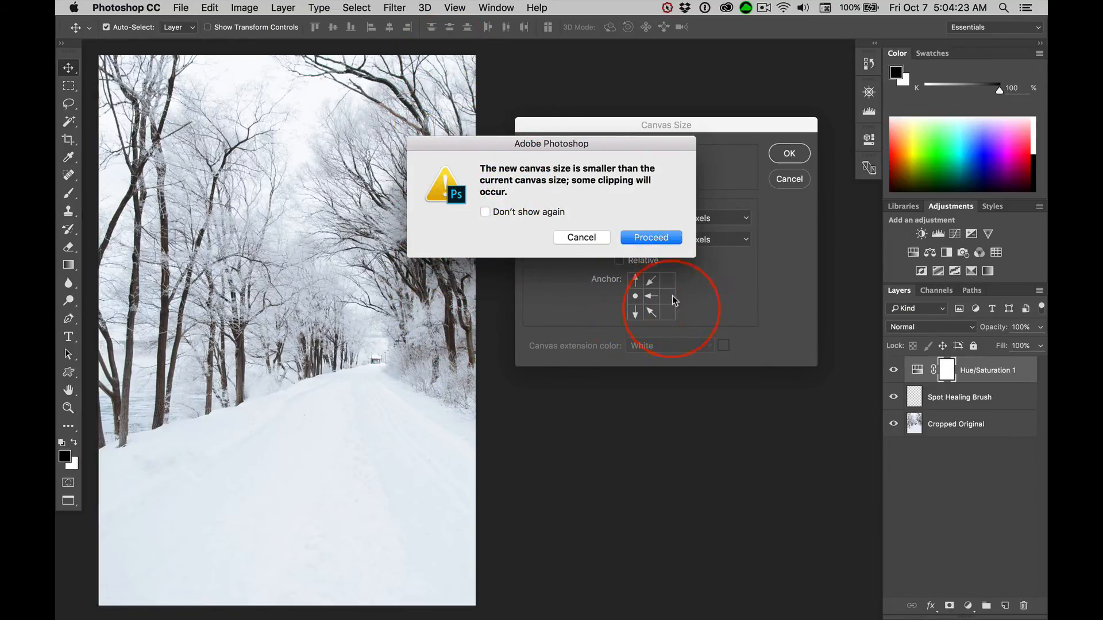
click(651, 239)
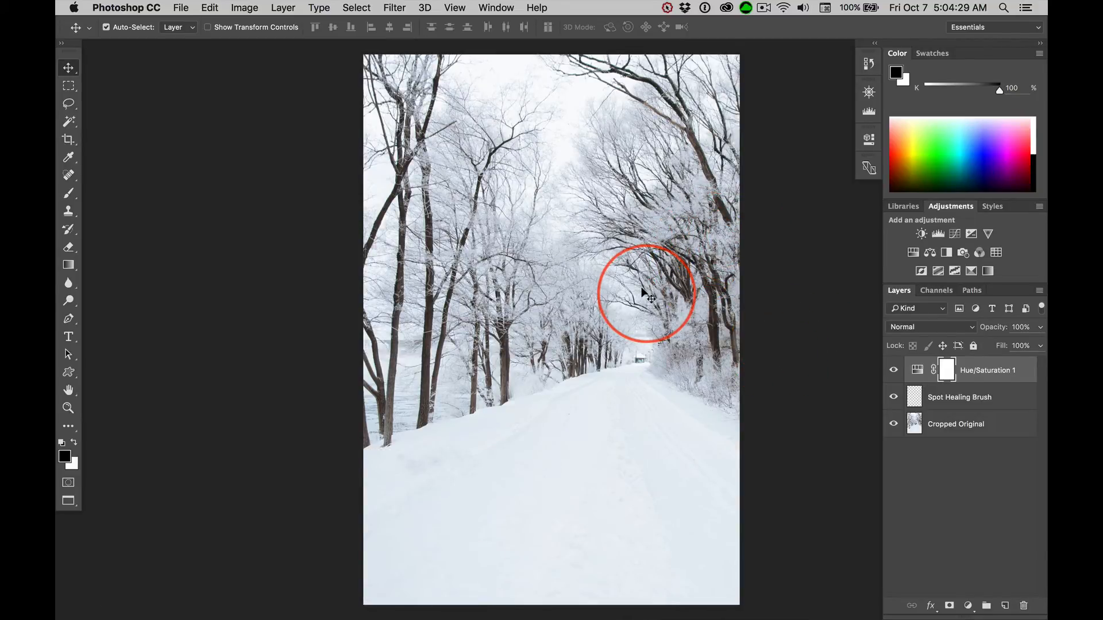
Step: Check the trimmed document's width, height and resolution in Image Size
key(alt+super+i)
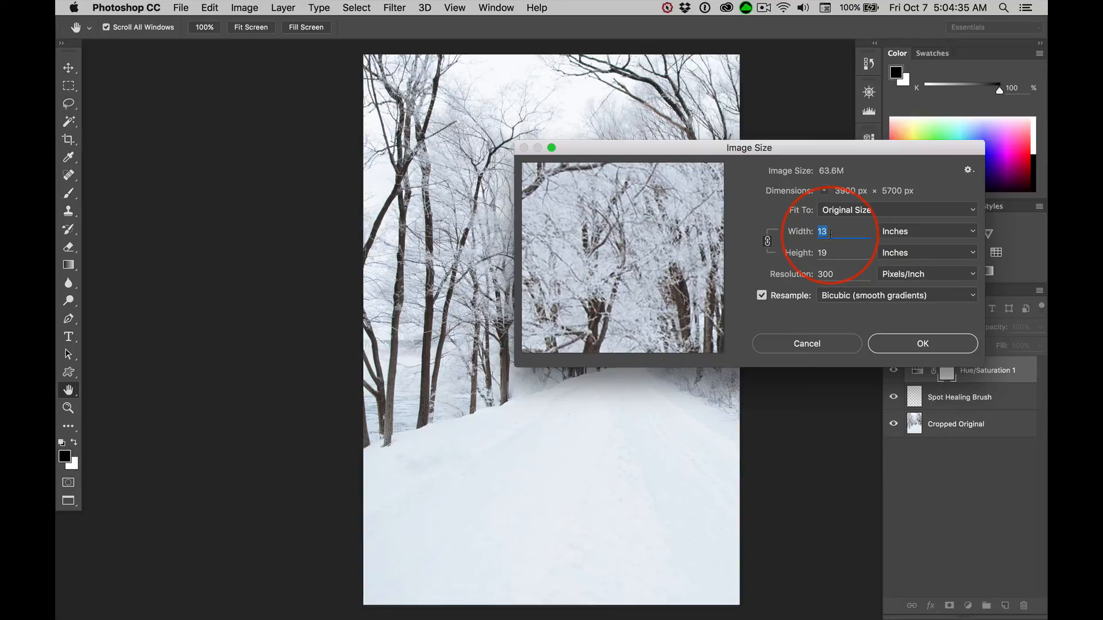
drag(824, 148, 793, 111)
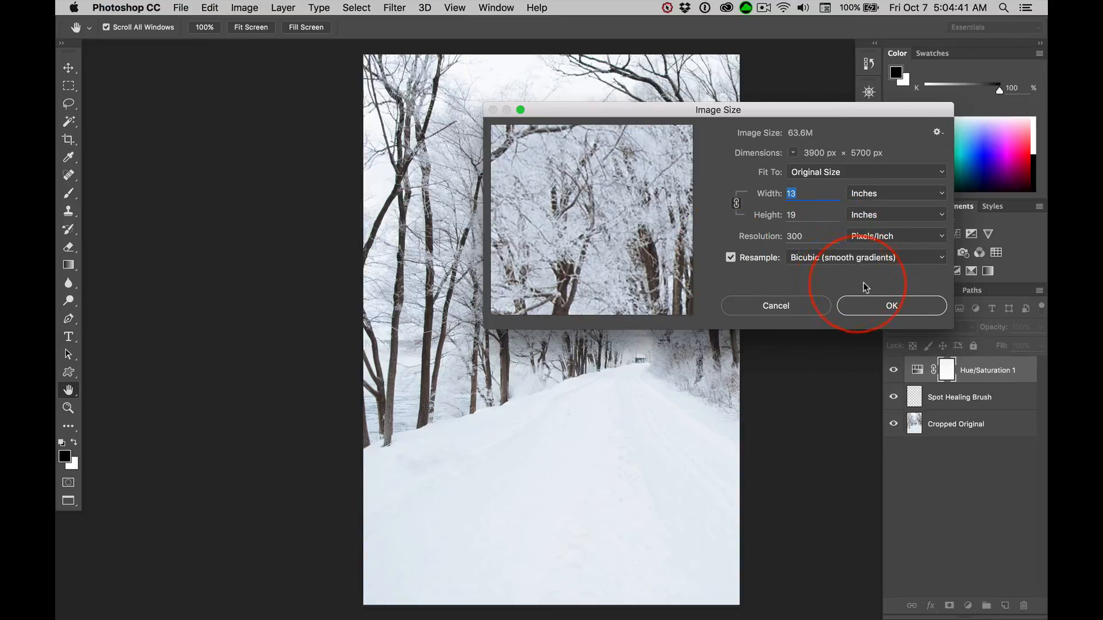
click(891, 308)
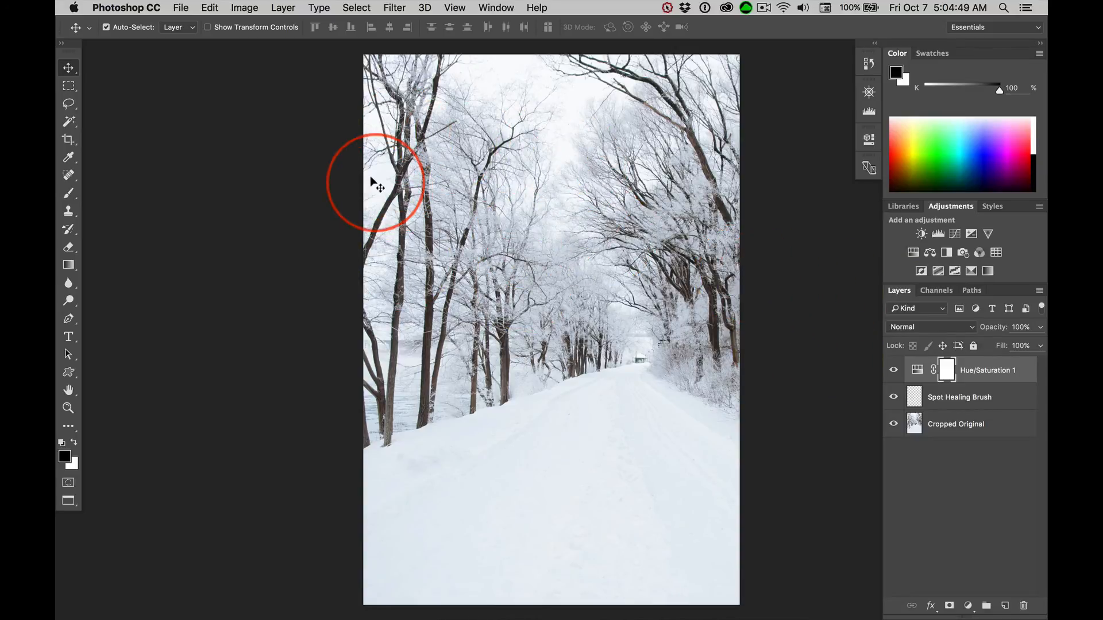
Step: Cycle through the screen modes to check the document's title, return to full screen with menu bar, and save the file
key(f)
key(f)
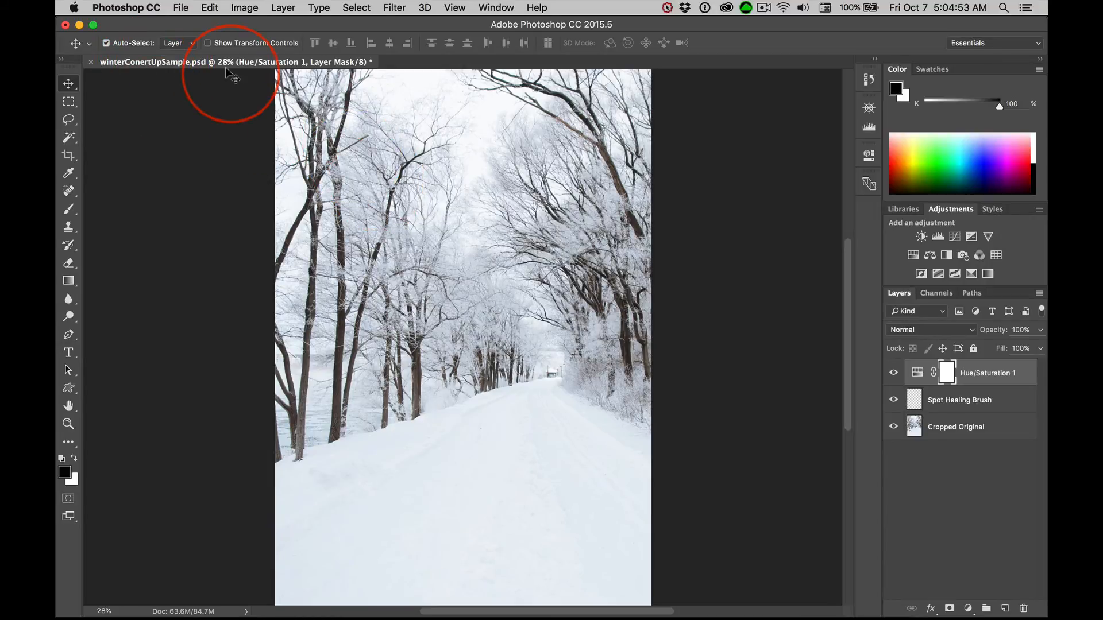
key(f)
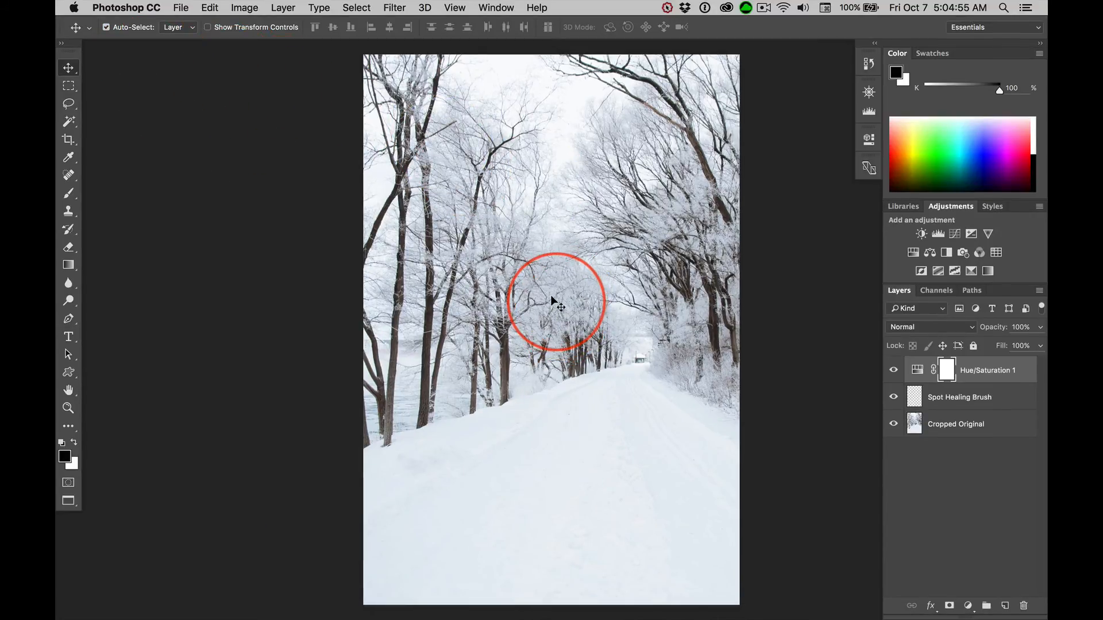
key(super+s)
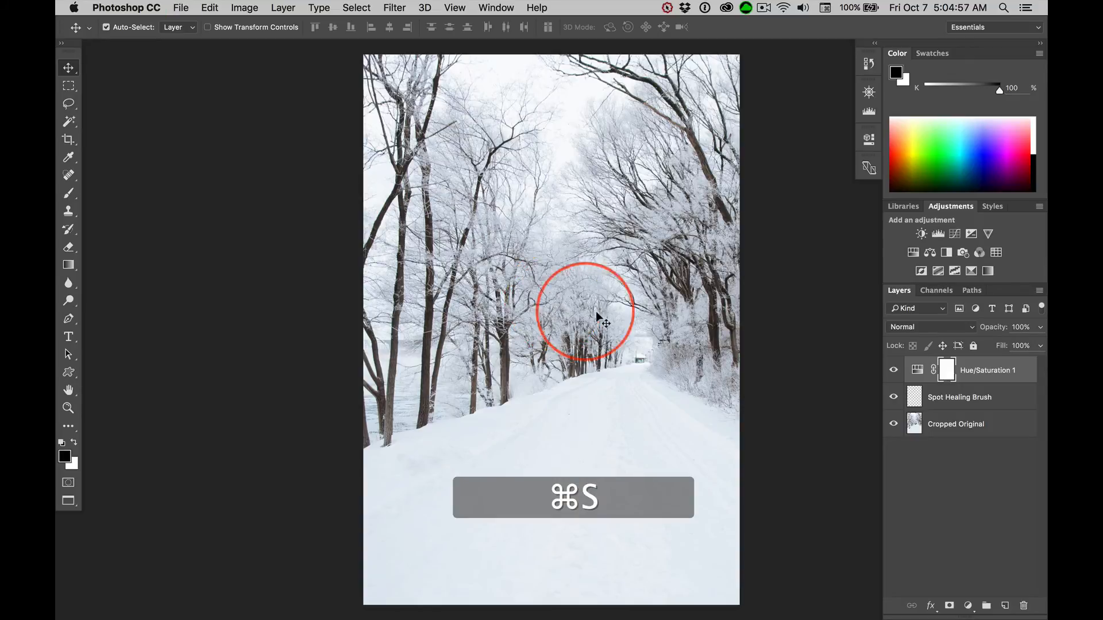